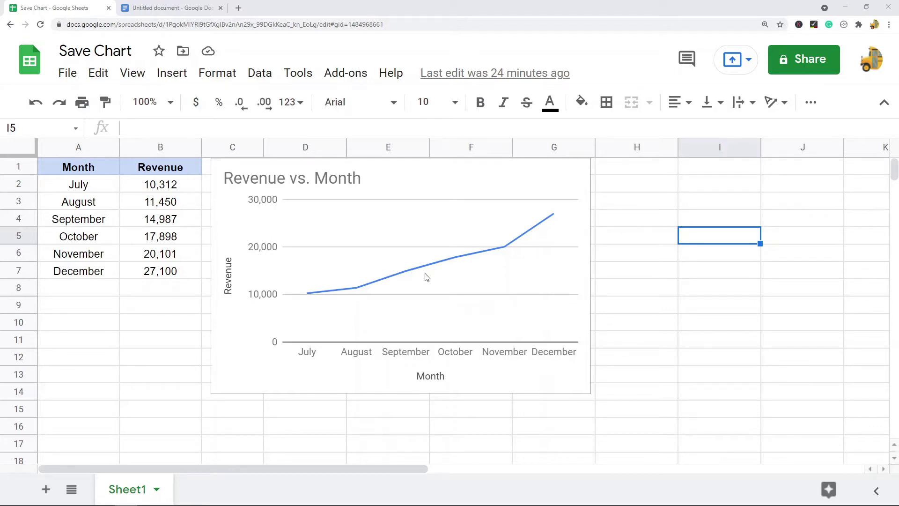
- Download the Revenue vs. Month chart as a PNG image (.png) from its options menu
{"action": "left_click", "coordinate": [442, 269]}
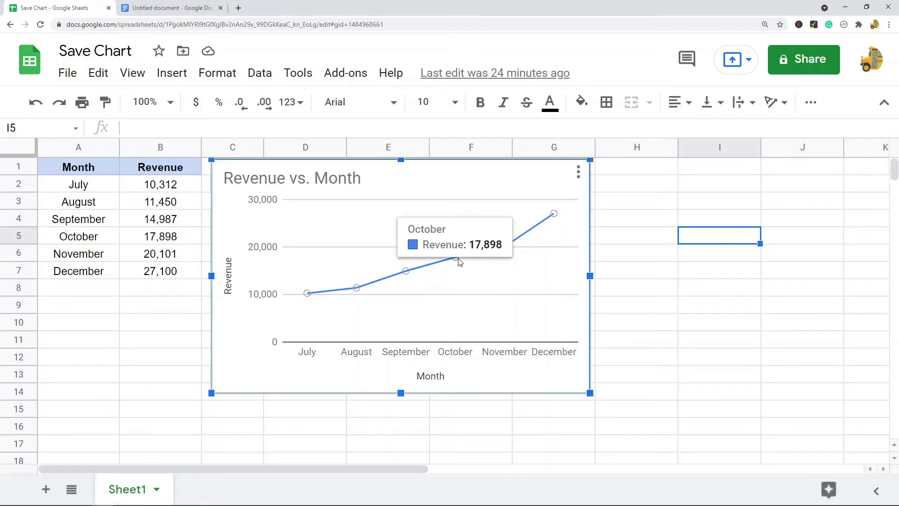
{"action": "left_click", "coordinate": [578, 172]}
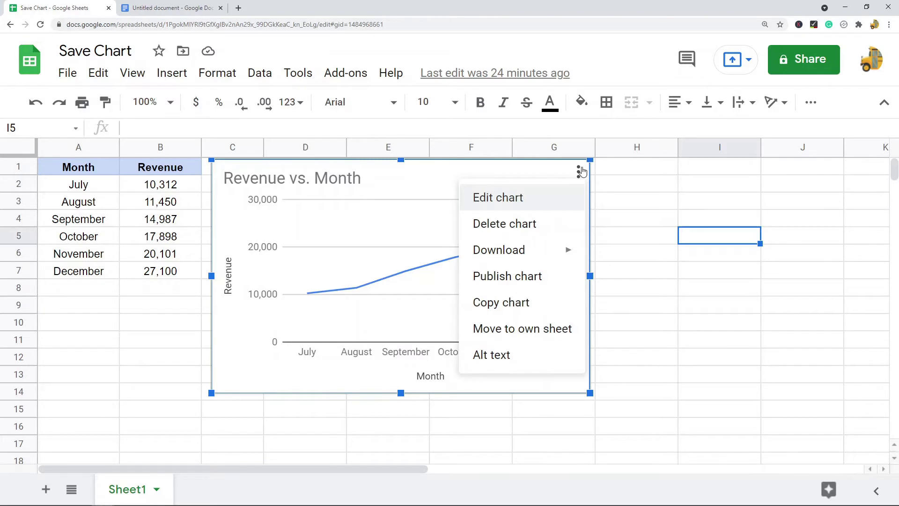
{"action": "mouse_move", "coordinate": [520, 250]}
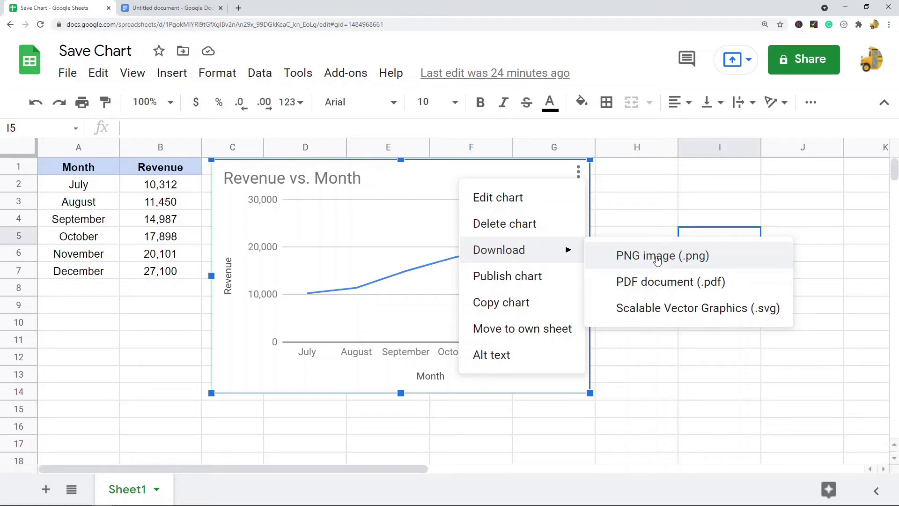
{"action": "left_click", "coordinate": [657, 259]}
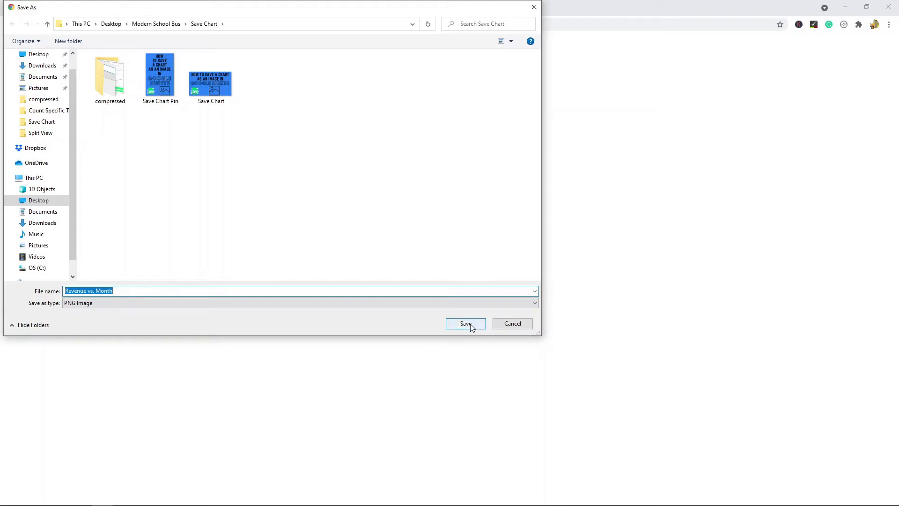
- Keep the 'Revenue vs. Month' name and PNG type, and save into the Save Chart folder
{"action": "left_click", "coordinate": [522, 328]}
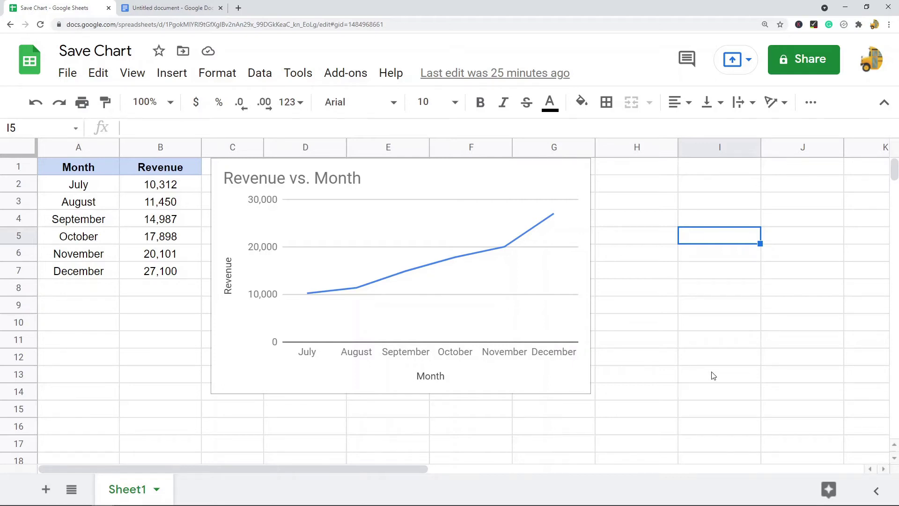
- Select the Revenue vs. Month chart and copy it to the clipboard
{"action": "left_click", "coordinate": [375, 255]}
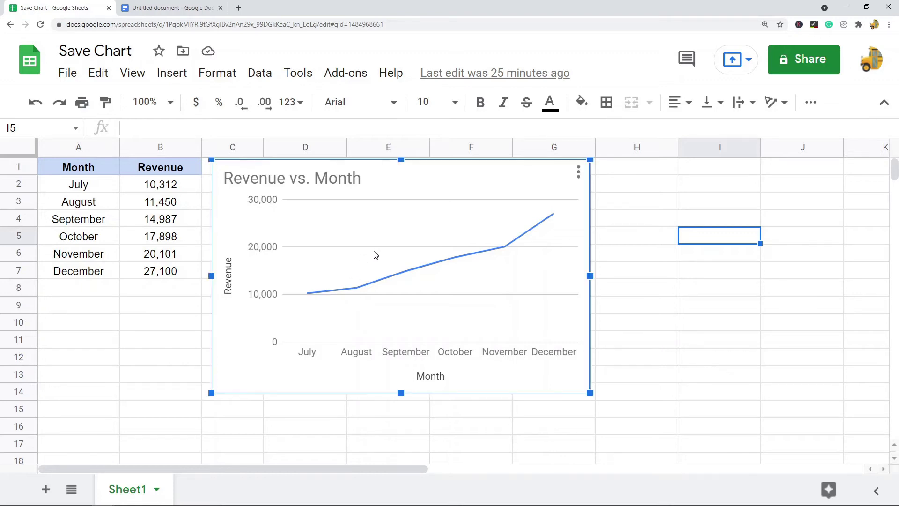
{"action": "key", "text": "Escape"}
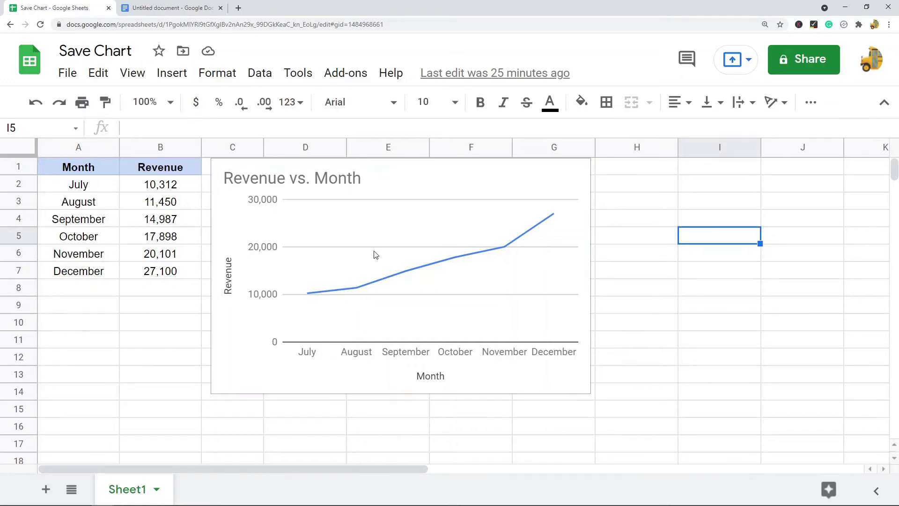
{"action": "left_click", "coordinate": [98, 76]}
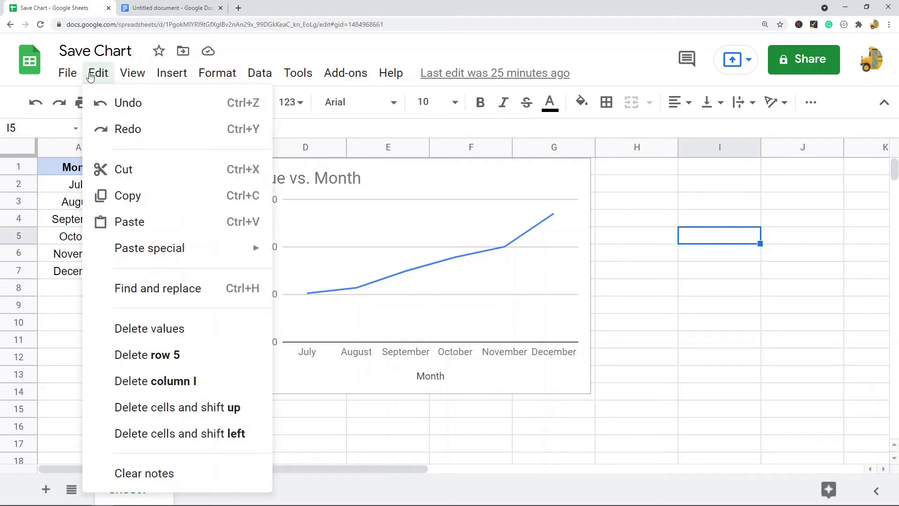
- Paste the chart unlinked into the untitled Google Docs document and select the pasted image
{"action": "left_click", "coordinate": [173, 8]}
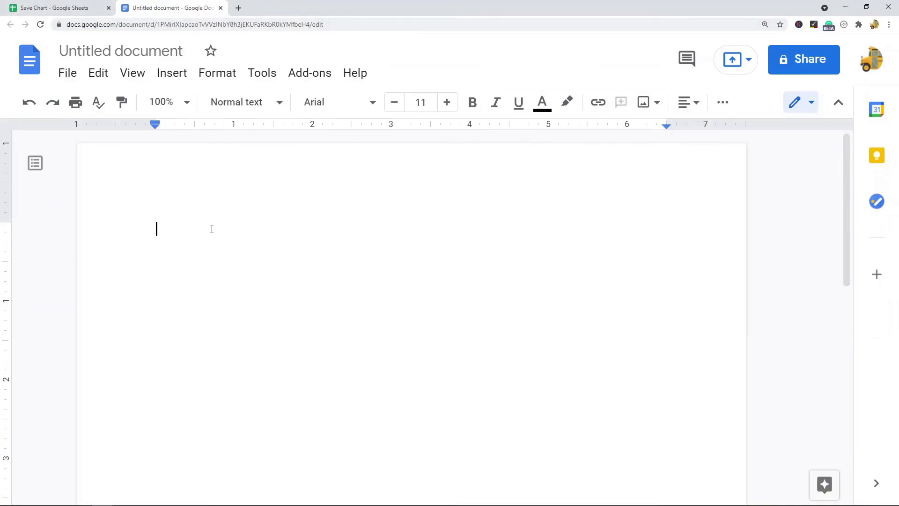
{"action": "key", "text": "ctrl+v"}
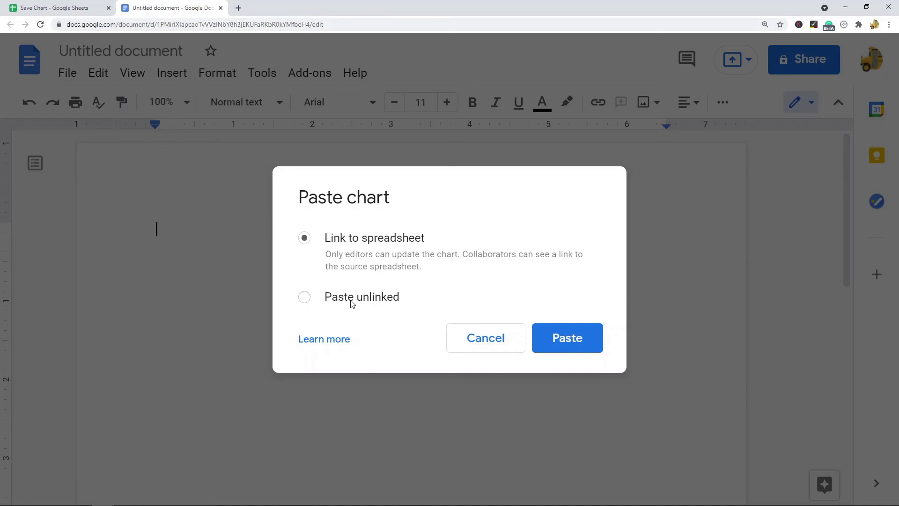
{"action": "left_click", "coordinate": [351, 303]}
{"action": "left_click", "coordinate": [568, 340]}
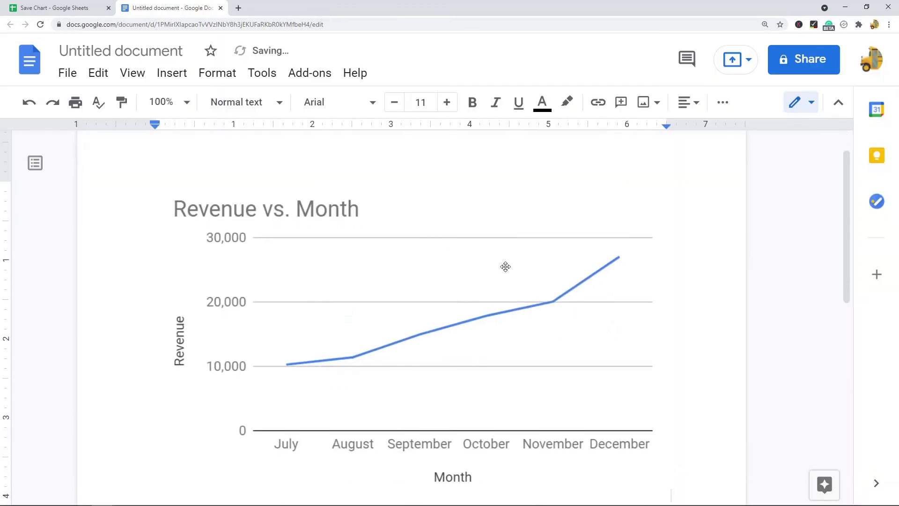
{"action": "left_click", "coordinate": [360, 288]}
{"action": "scroll", "coordinate": [441, 295], "scroll_direction": "down", "scroll_amount": 1}
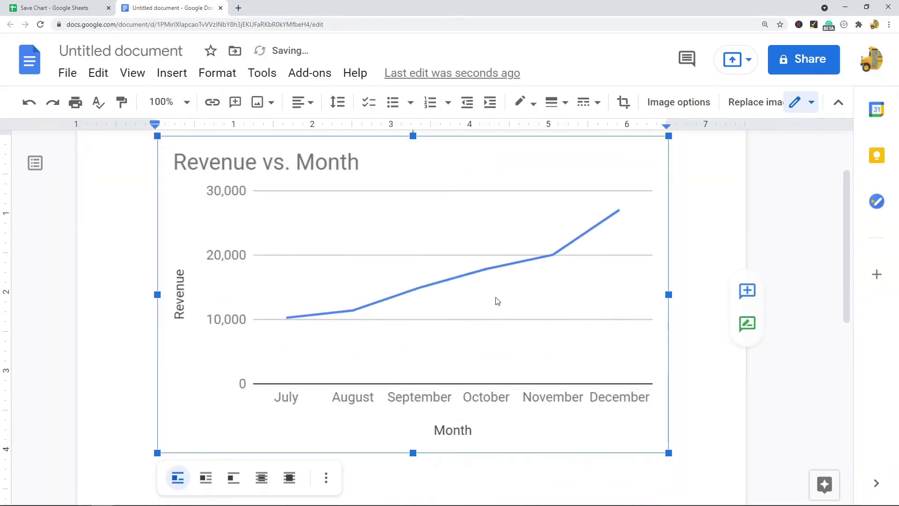
{"action": "left_click", "coordinate": [68, 73]}
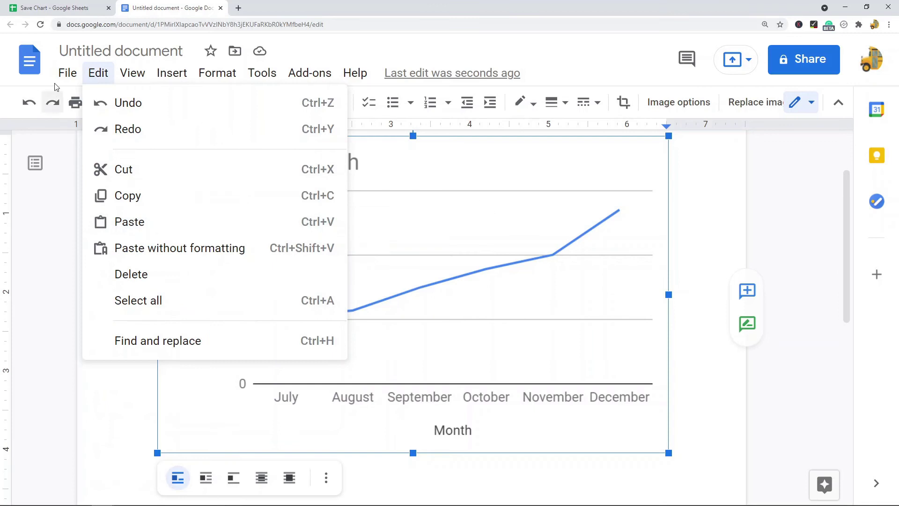
{"action": "left_click", "coordinate": [53, 95]}
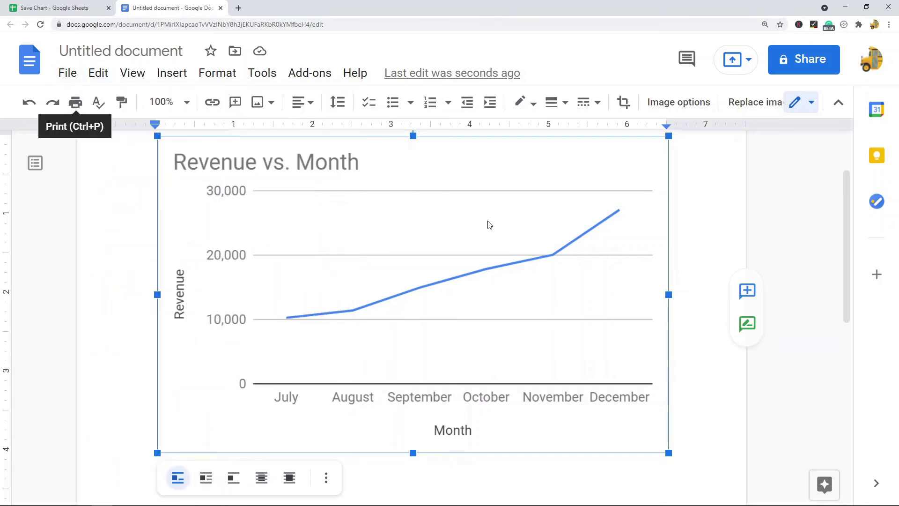
{"action": "scroll", "coordinate": [743, 245], "scroll_direction": "up", "scroll_amount": 2}
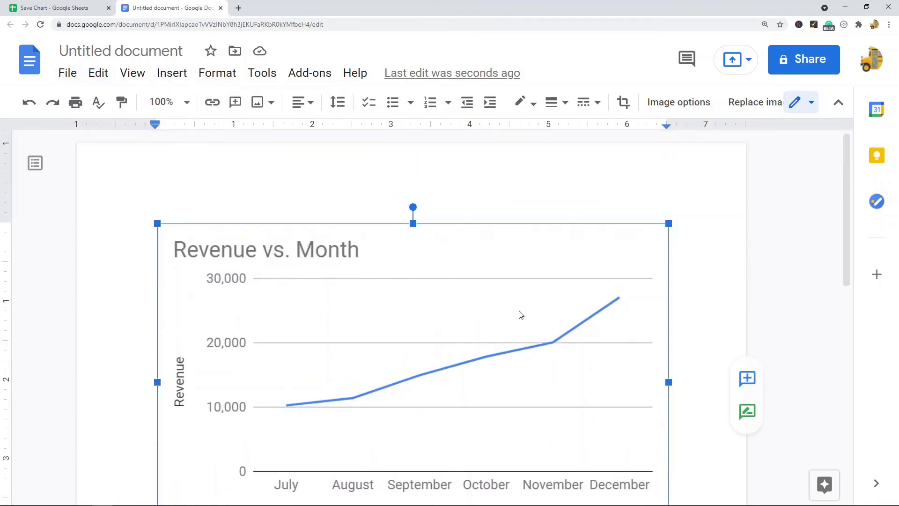